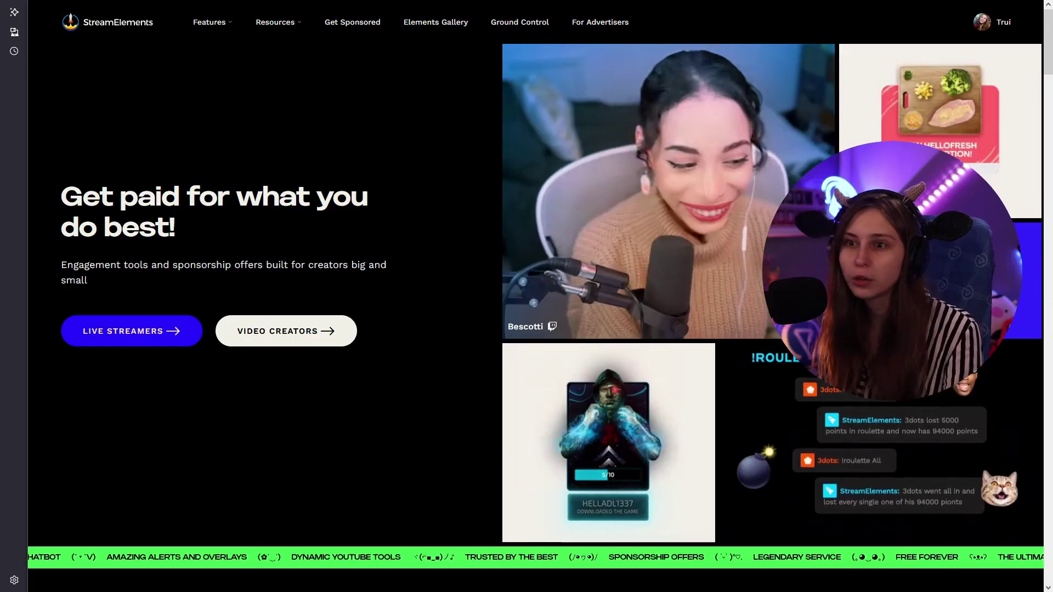
# Go from the Dashboard via the avatar's channel list to your channel's Channel settings page.
pyautogui.moveTo(1014, 38)
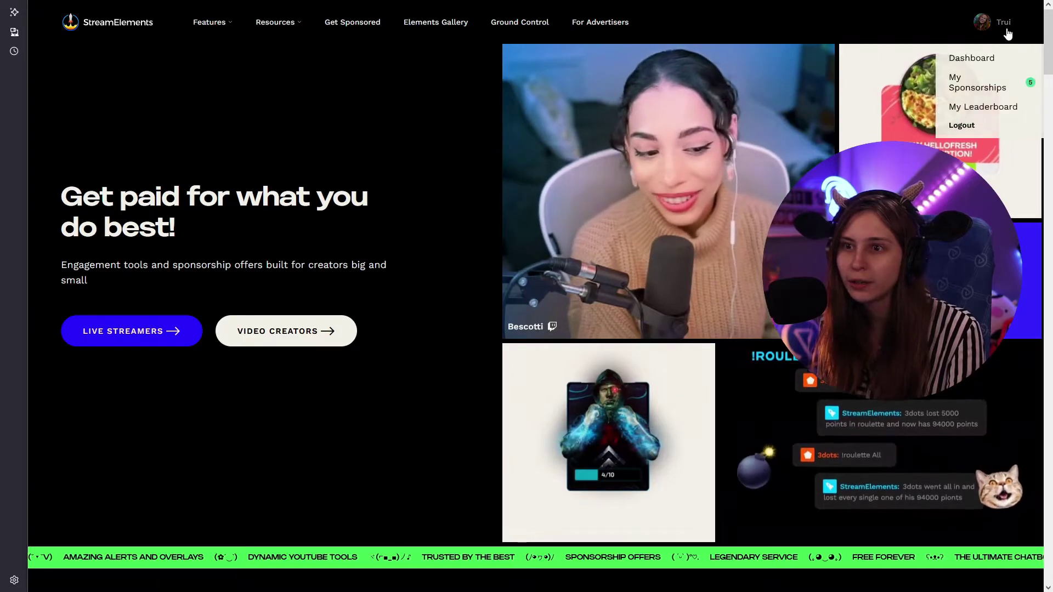
pyautogui.click(980, 60)
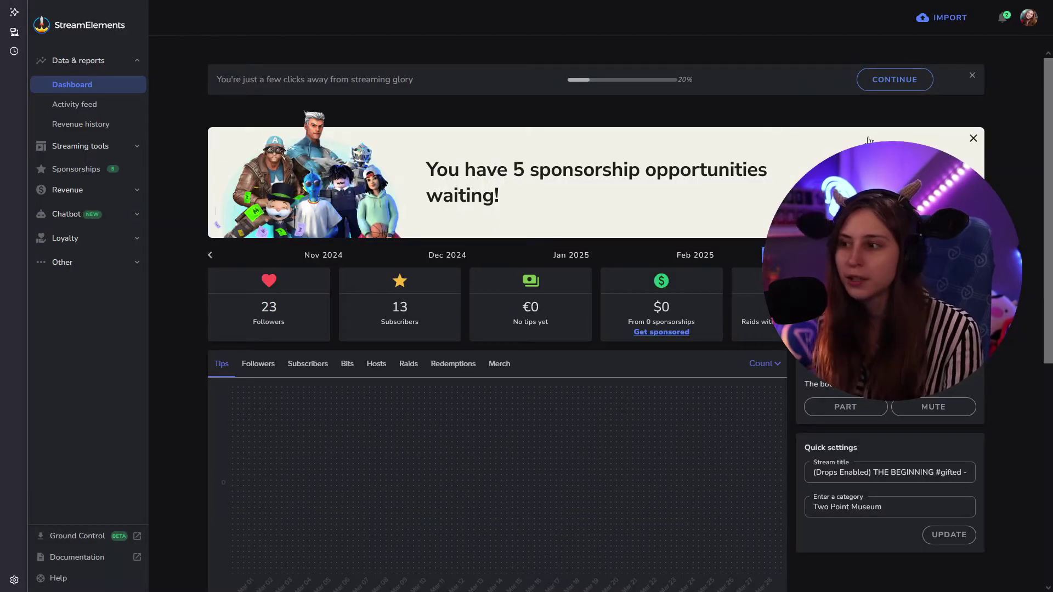
pyautogui.moveTo(1027, 28)
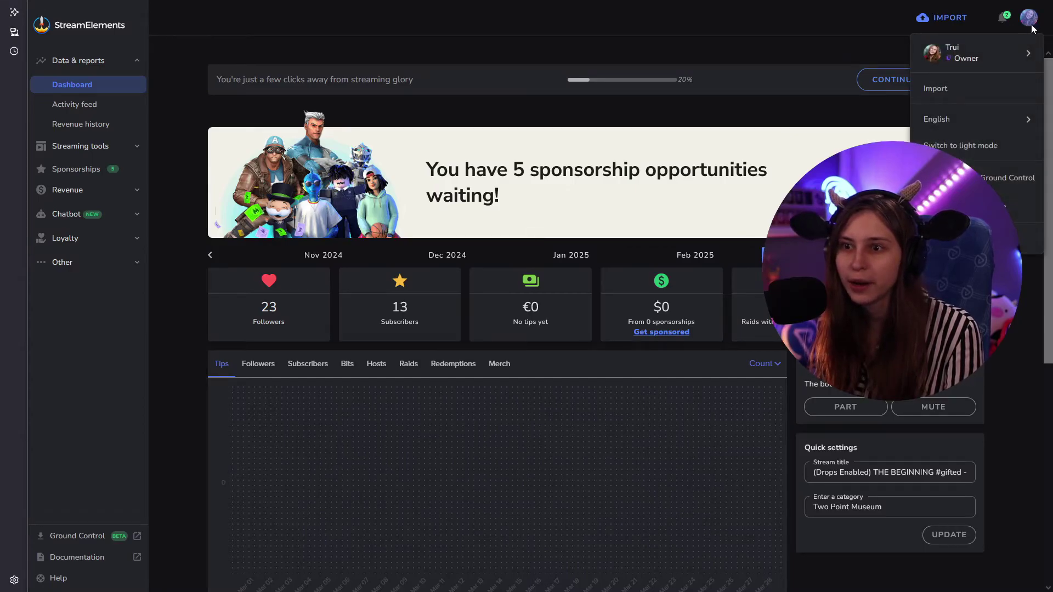
pyautogui.click(947, 57)
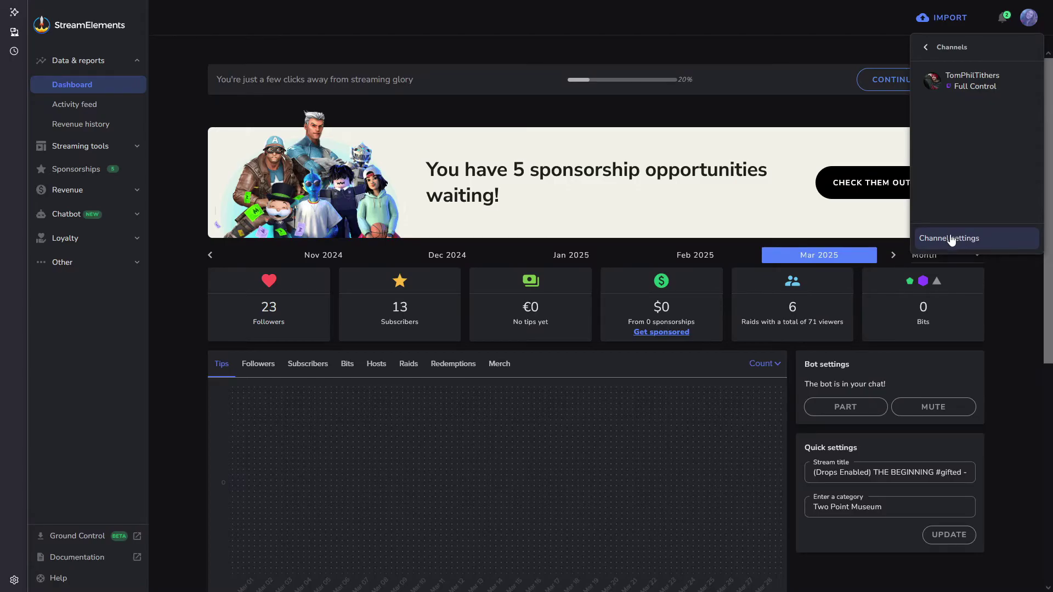
pyautogui.click(950, 238)
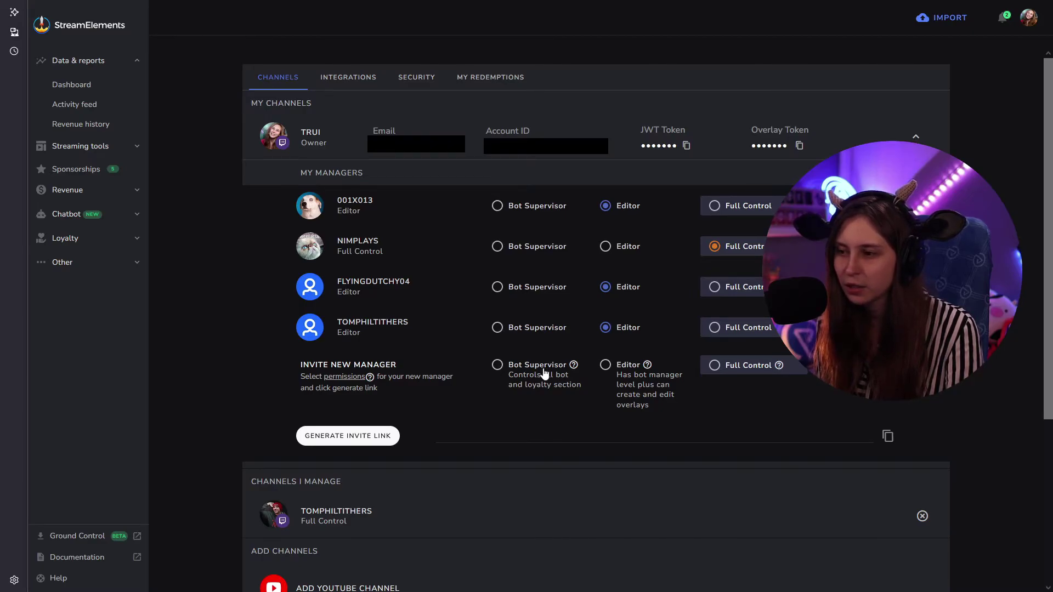
# Review the Bot Supervisor permissions, such as Account Settings, Themes, Songrequest and Loyalty settings.
pyautogui.click(573, 364)
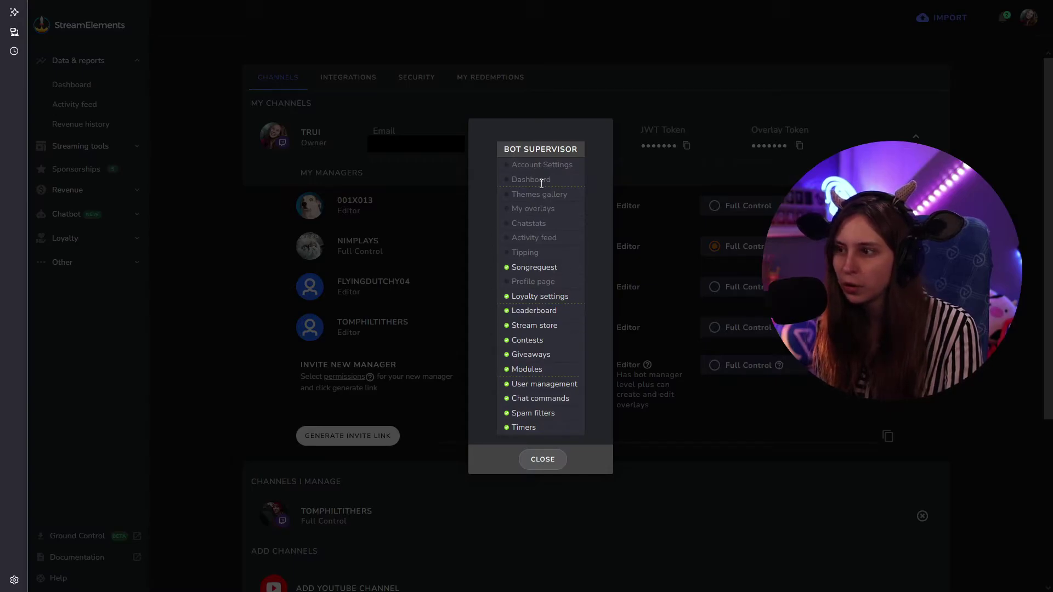
pyautogui.moveTo(514, 162); pyautogui.dragTo(580, 167)
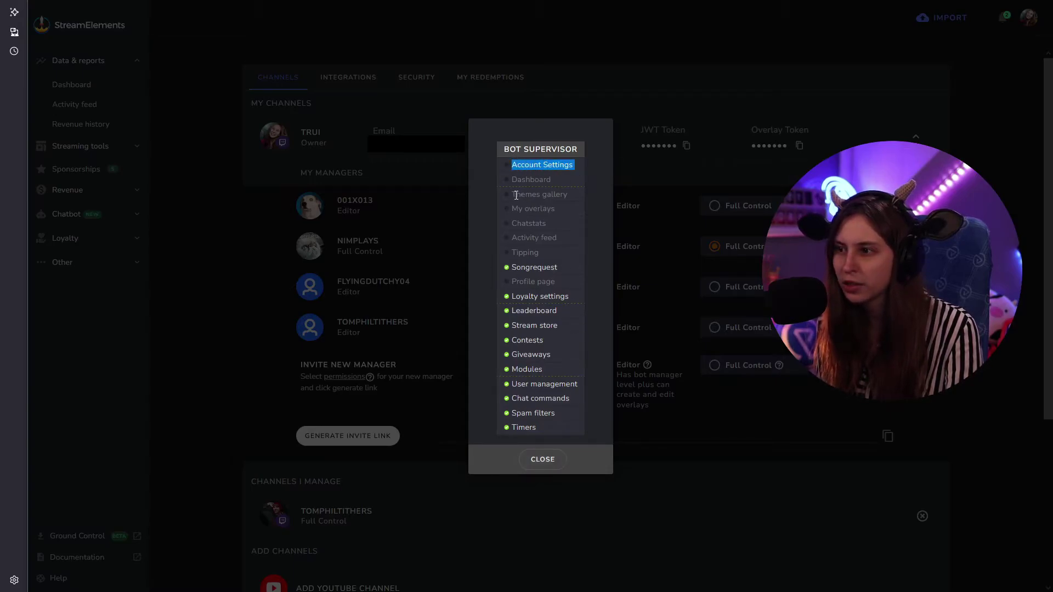
pyautogui.moveTo(516, 195); pyautogui.dragTo(573, 202)
pyautogui.click(535, 280)
pyautogui.doubleClick(517, 269)
pyautogui.moveTo(526, 296); pyautogui.dragTo(541, 383)
pyautogui.click(542, 459)
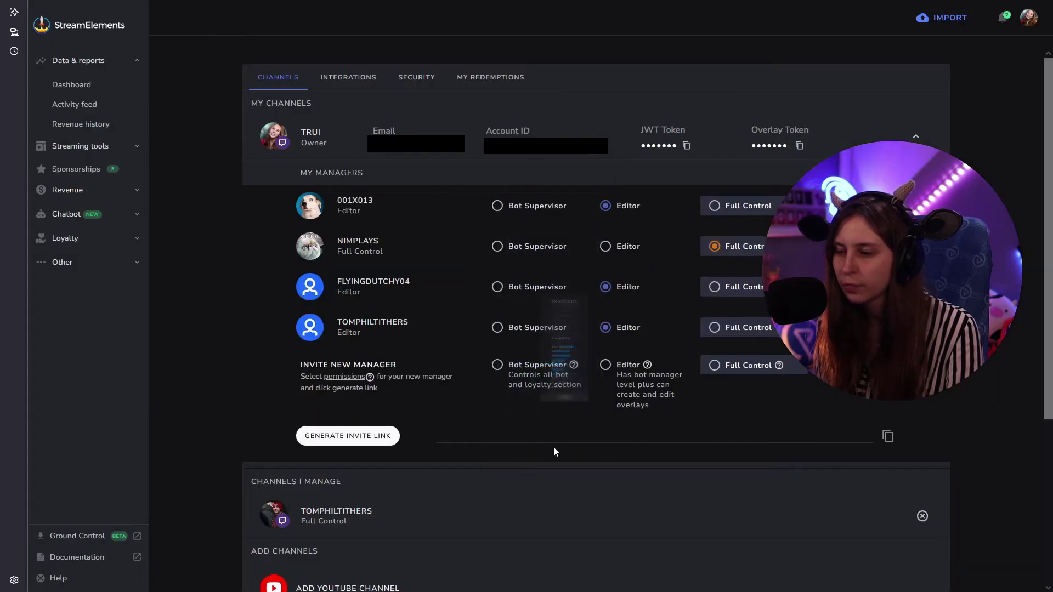
# Review the Editor permissions, including Activity feed and Dashboard, then close the list.
pyautogui.click(647, 365)
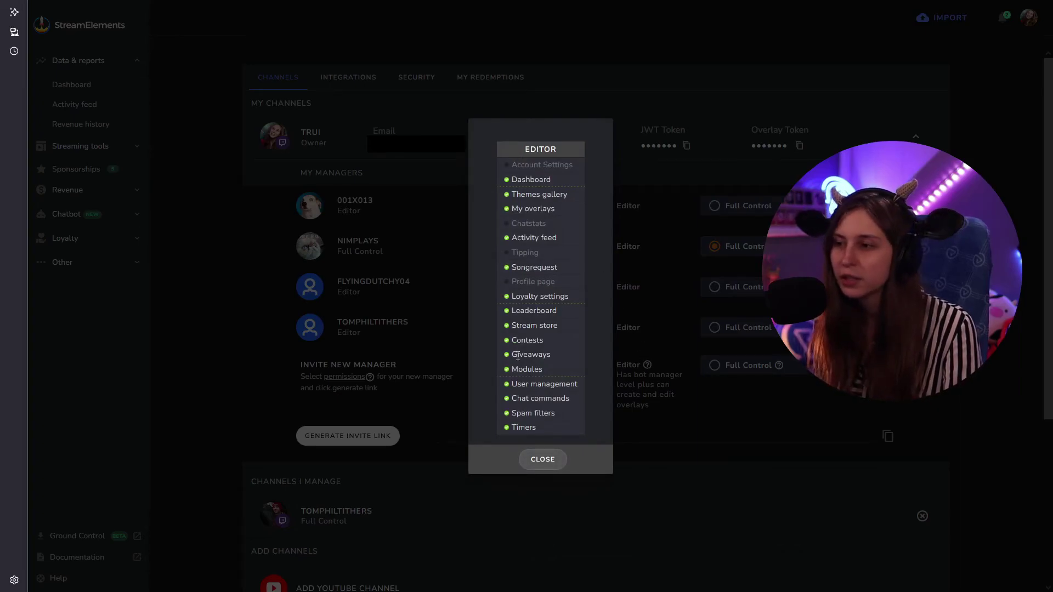
pyautogui.moveTo(506, 238); pyautogui.dragTo(555, 238)
pyautogui.moveTo(521, 179); pyautogui.dragTo(581, 376)
pyautogui.click(564, 400)
pyautogui.click(553, 459)
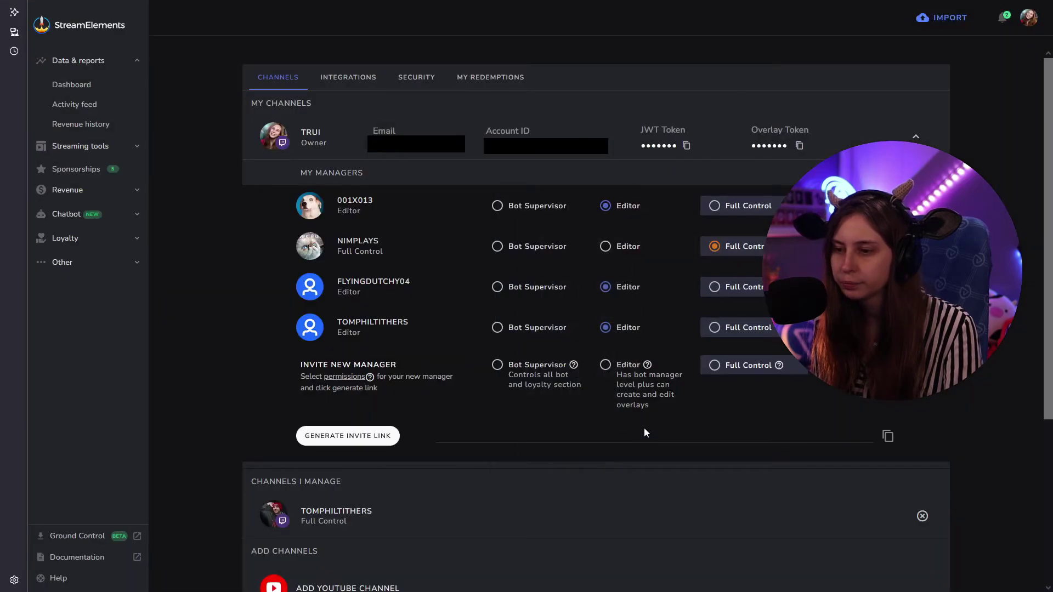
# Show the Full Control permissions list, checking the Account Settings and Tipping entries.
pyautogui.click(778, 365)
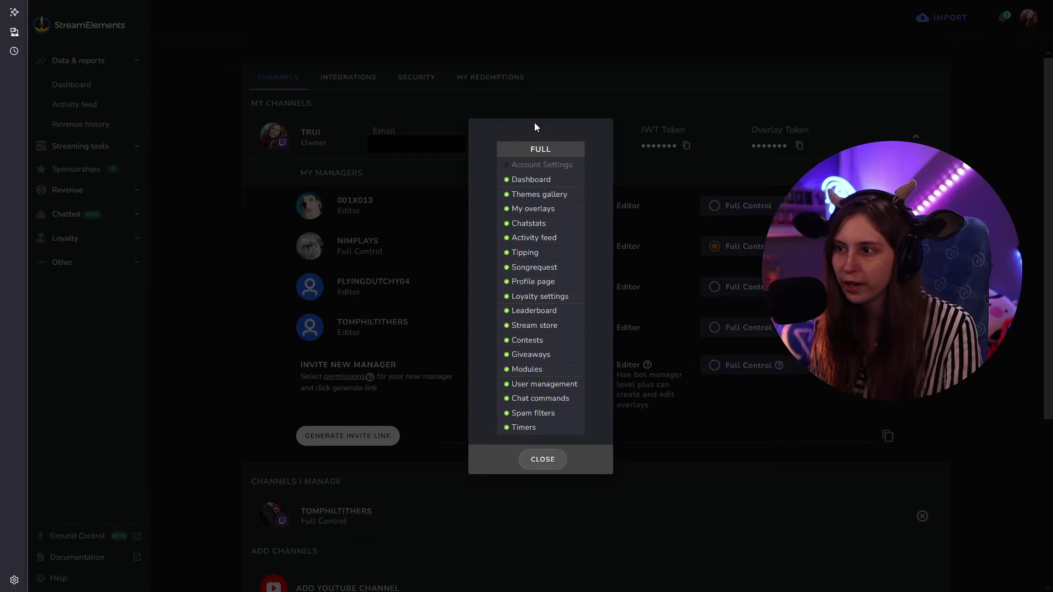
pyautogui.moveTo(525, 164); pyautogui.dragTo(592, 165)
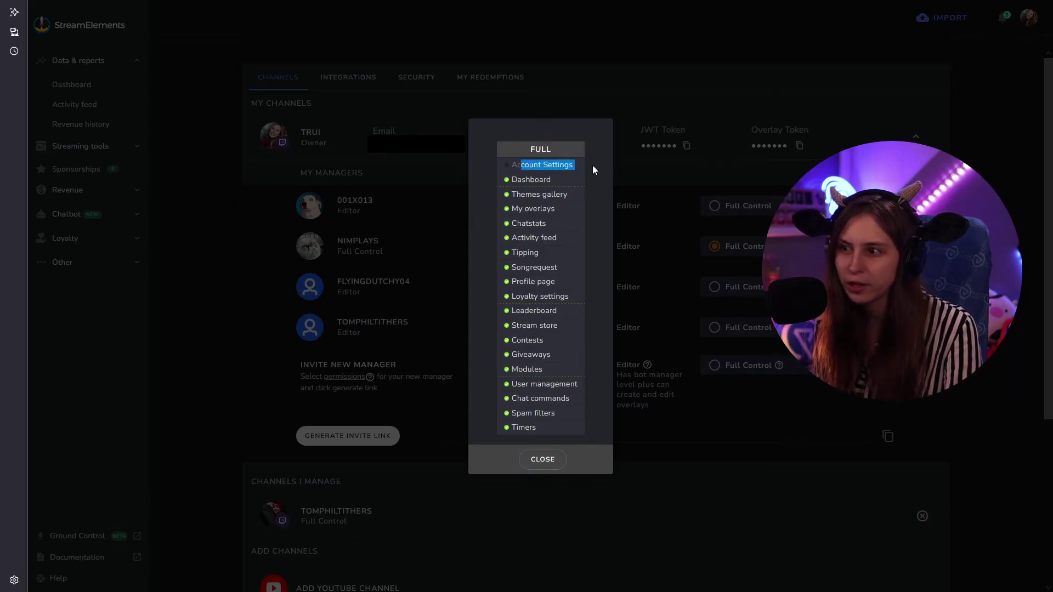
pyautogui.click(562, 159)
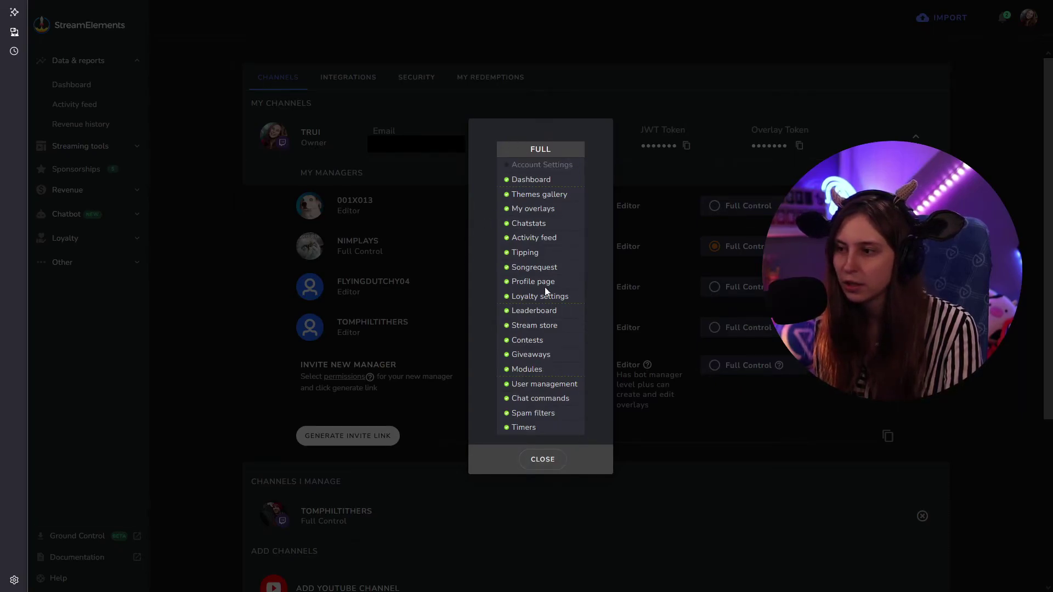
pyautogui.moveTo(513, 256); pyautogui.dragTo(551, 256)
pyautogui.click(564, 351)
# Close the Full Control list, choose Editor for the new manager, and generate the invite link.
pyautogui.click(542, 460)
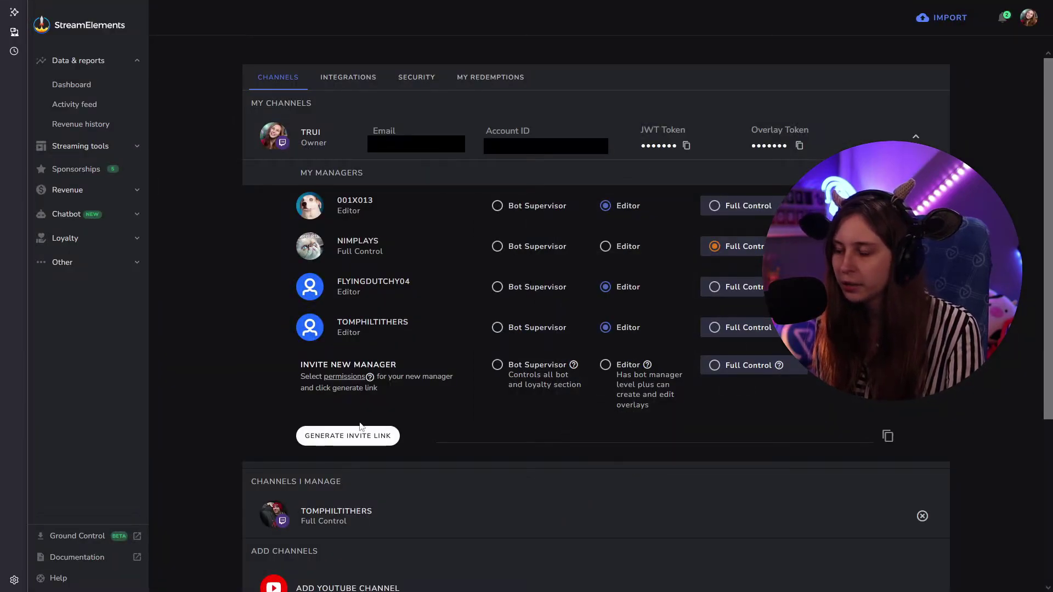
pyautogui.click(606, 365)
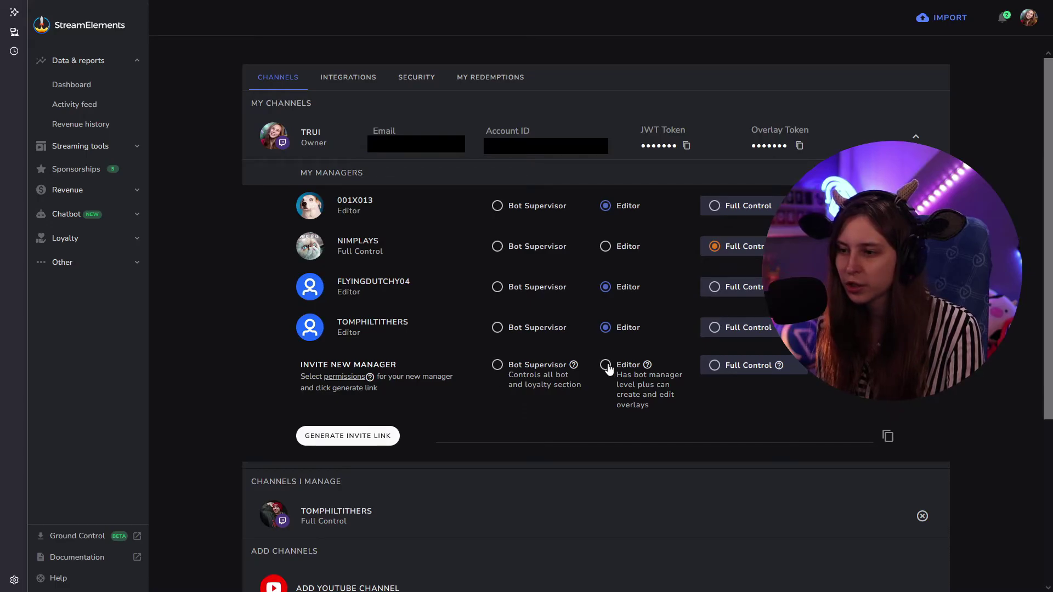
pyautogui.click(369, 441)
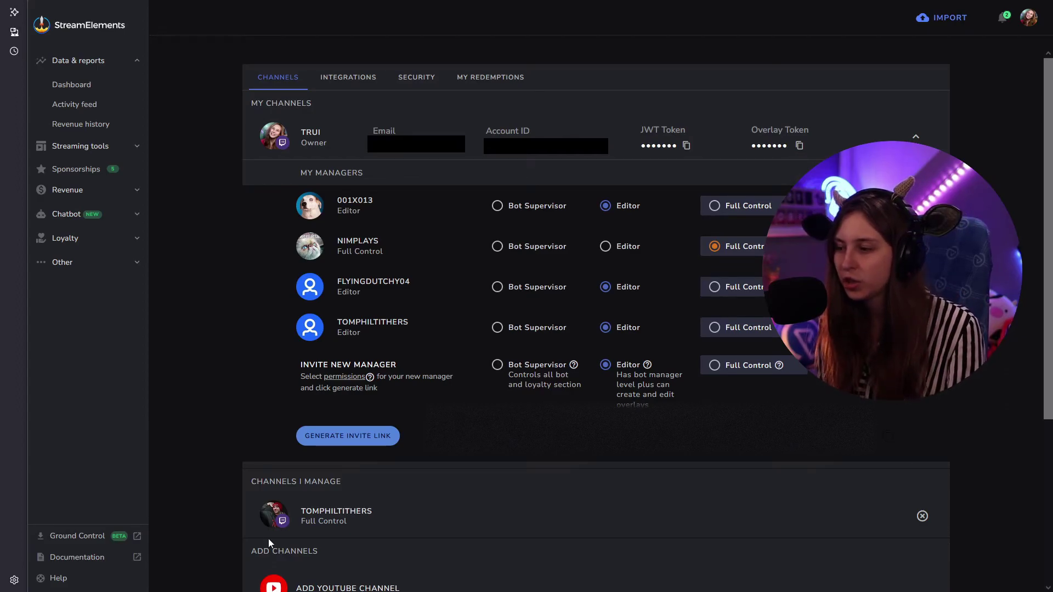
pyautogui.moveTo(251, 481); pyautogui.dragTo(356, 493)
pyautogui.click(356, 492)
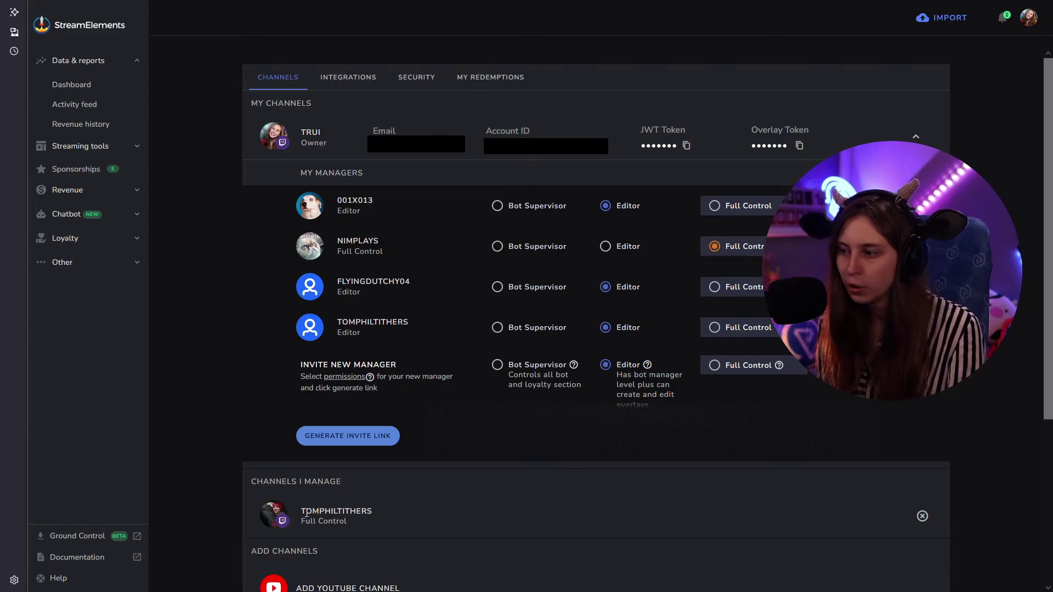
pyautogui.scroll(-3, 372, 521)
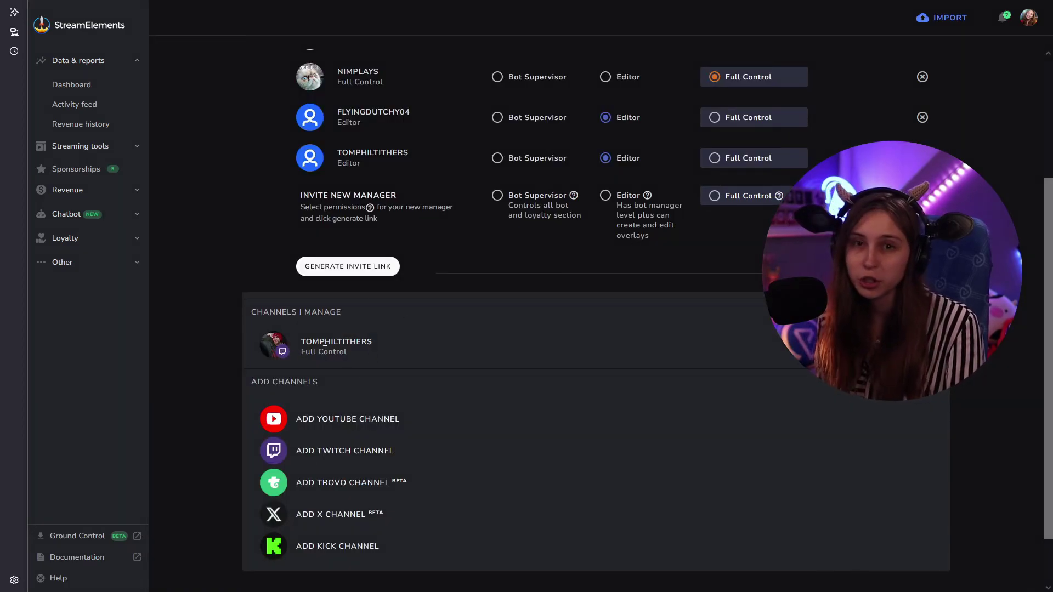
pyautogui.scroll(3, 324, 349)
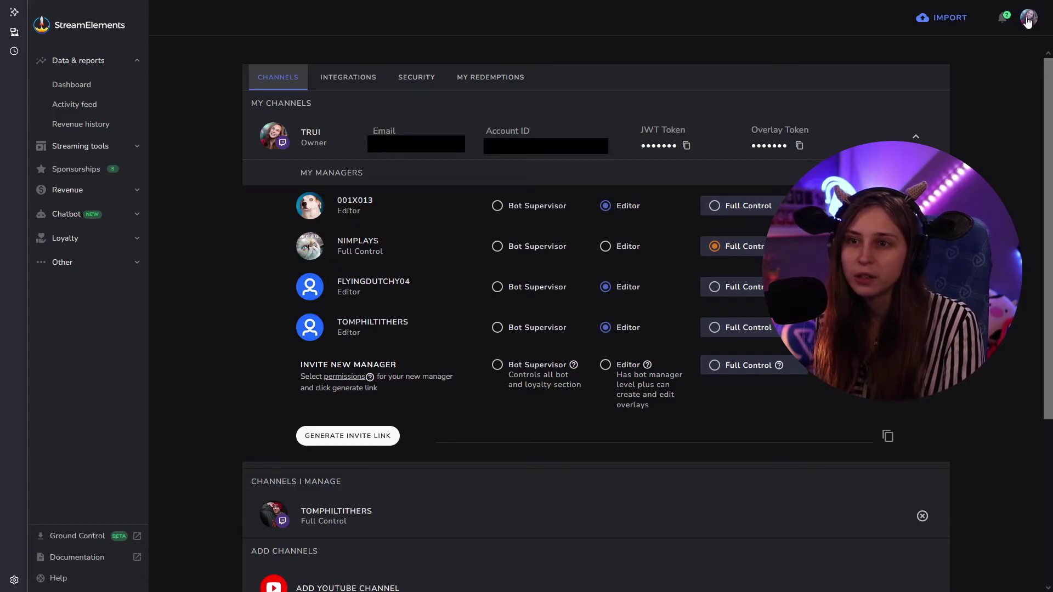
# Switch from your Owner channel to the managed channel with Full Control access.
pyautogui.click(1028, 20)
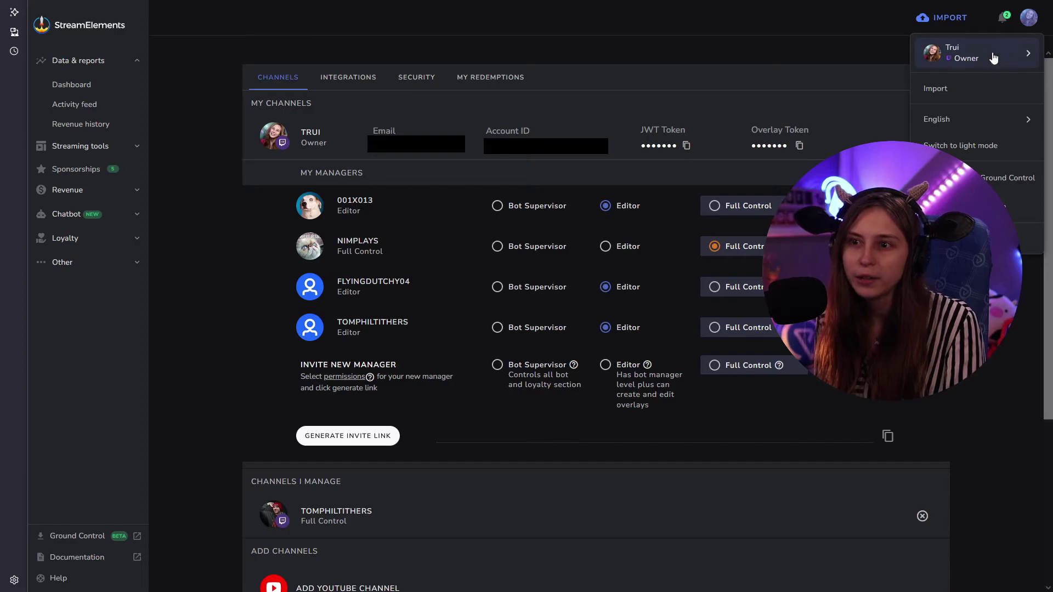
pyautogui.click(963, 60)
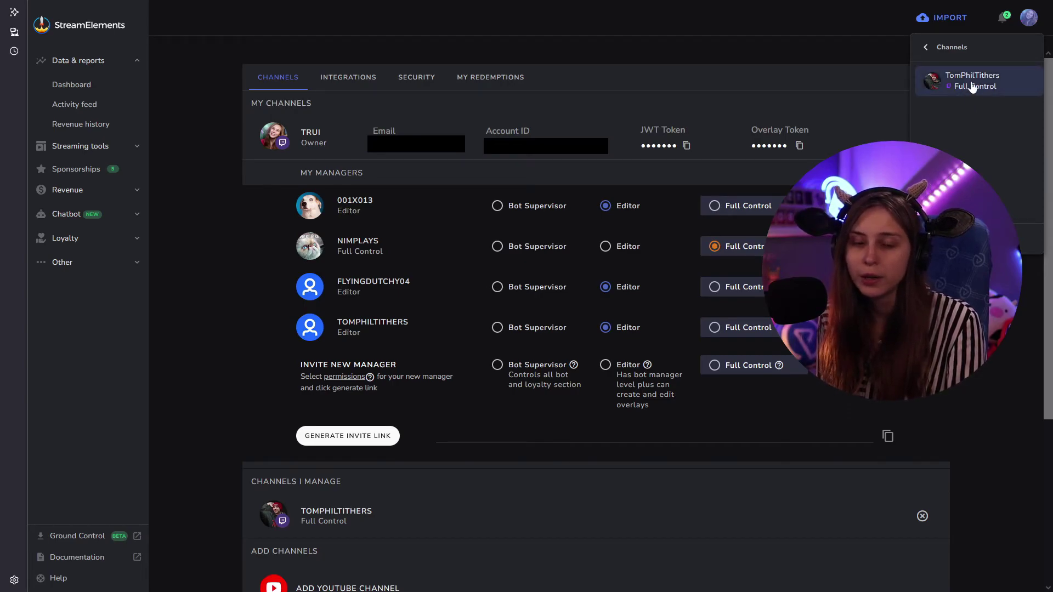
pyautogui.click(966, 83)
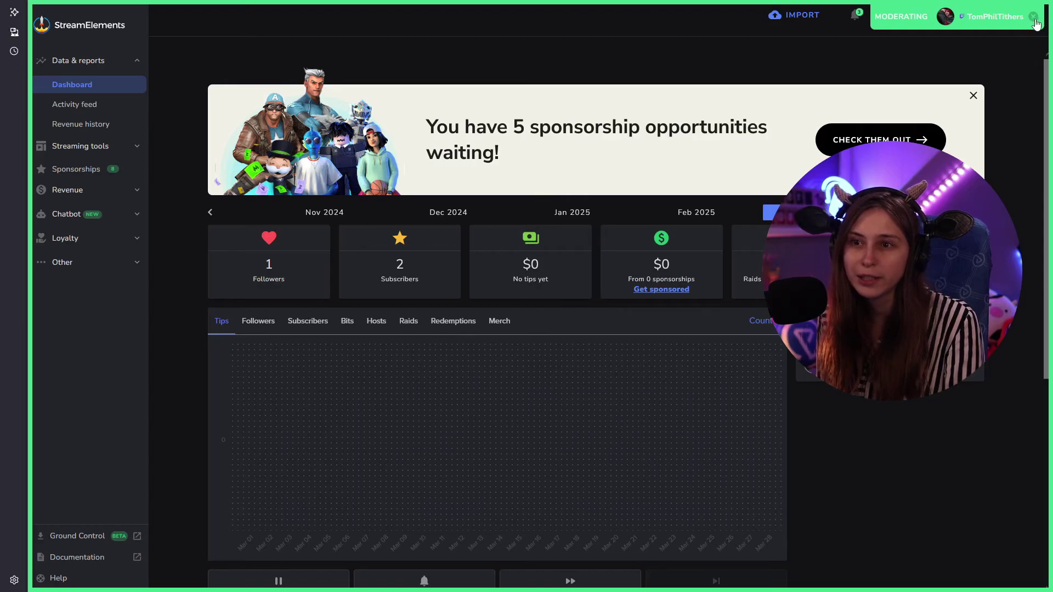
# Open Chatbot > Chat commands and view the Custom commands tab for the moderated channel.
pyautogui.click(135, 220)
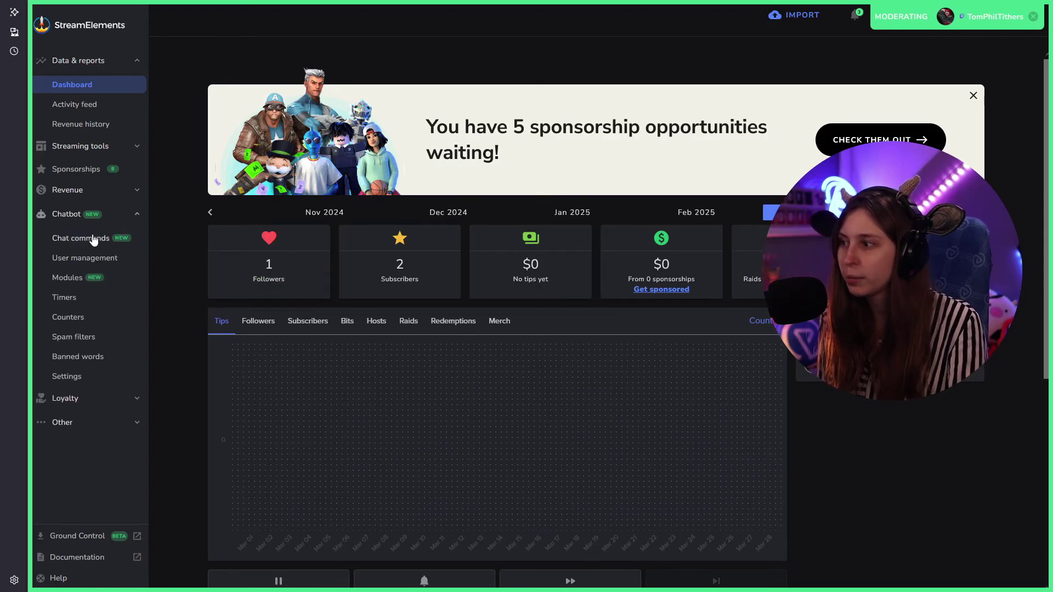
pyautogui.click(94, 238)
pyautogui.click(385, 139)
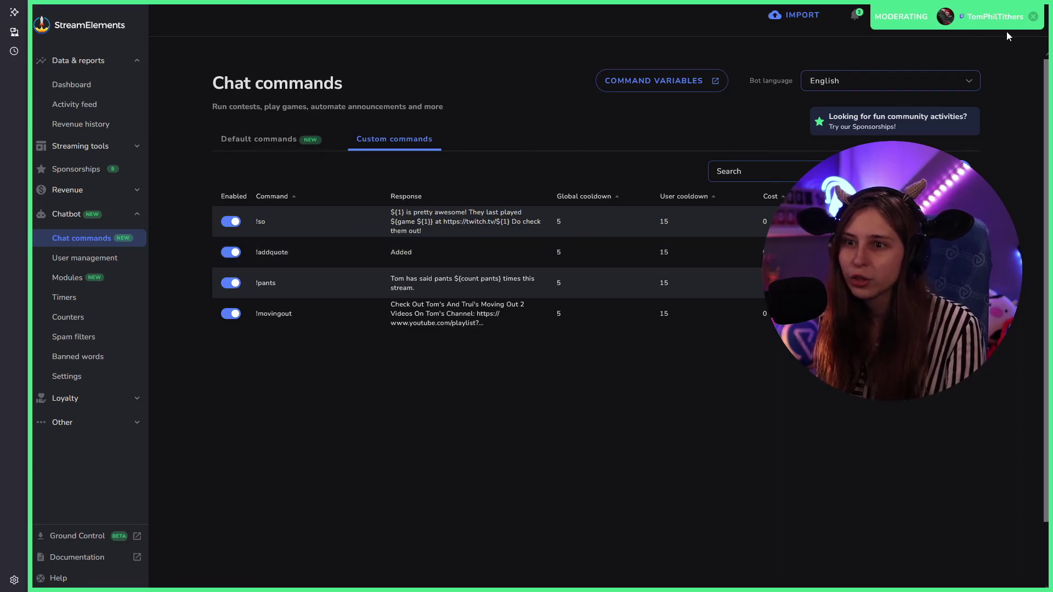
# Close the green MODERATING banner to stop moderating the other channel.
pyautogui.click(1032, 20)
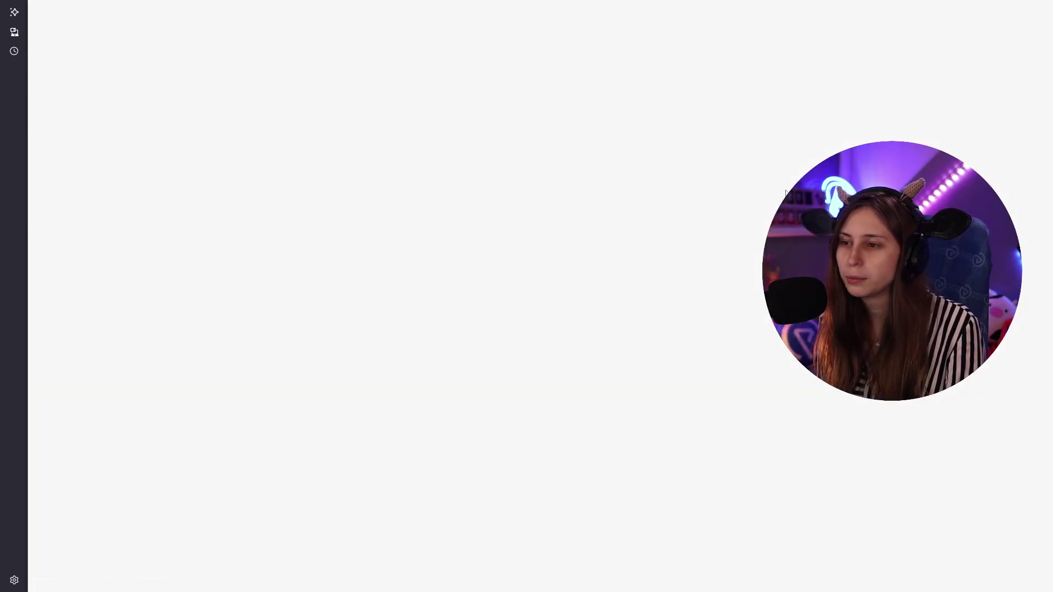